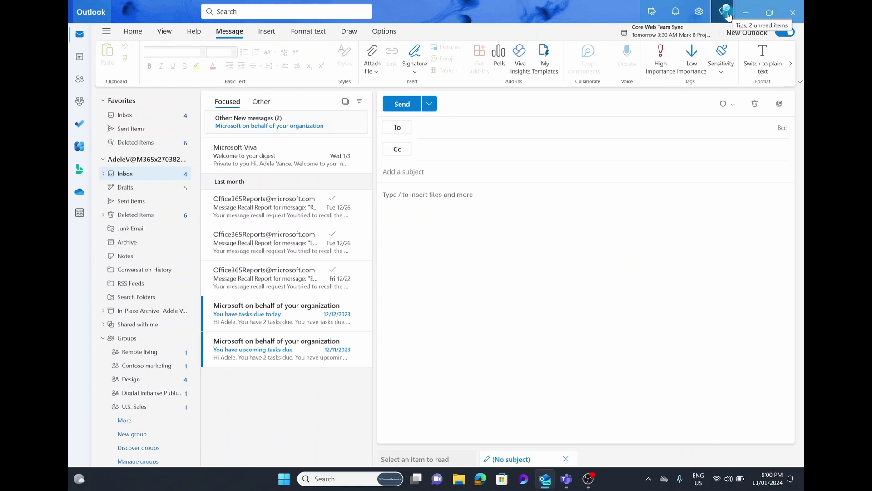
Step: In the account's signature settings, name a signature "Signature Demo" and enter the lines Name, Email Address, Phone and Company website
click(701, 13)
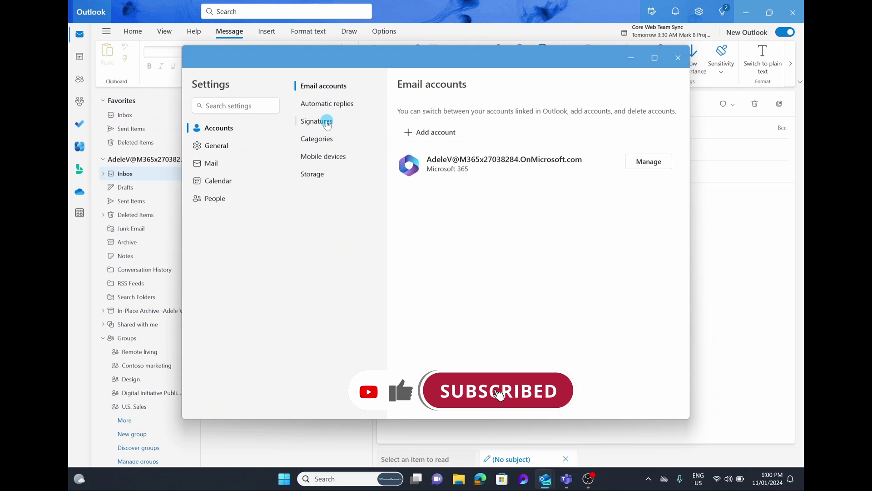
click(327, 123)
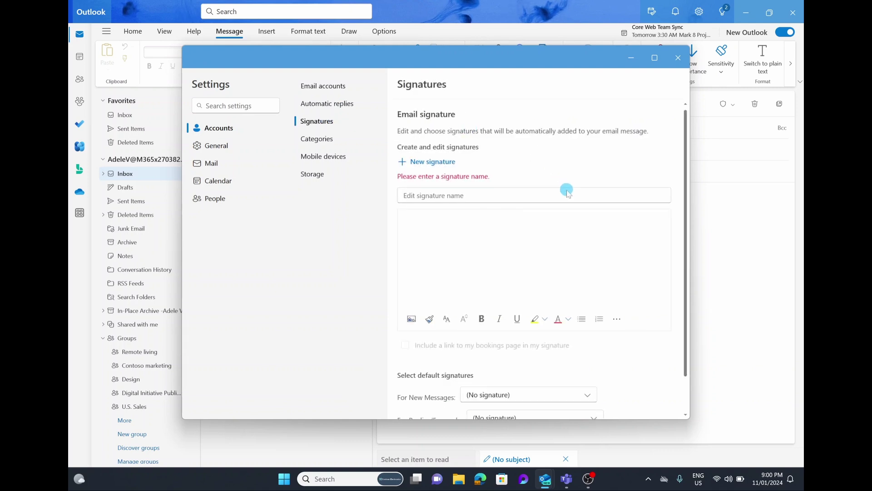
drag(683, 183, 684, 201)
click(543, 175)
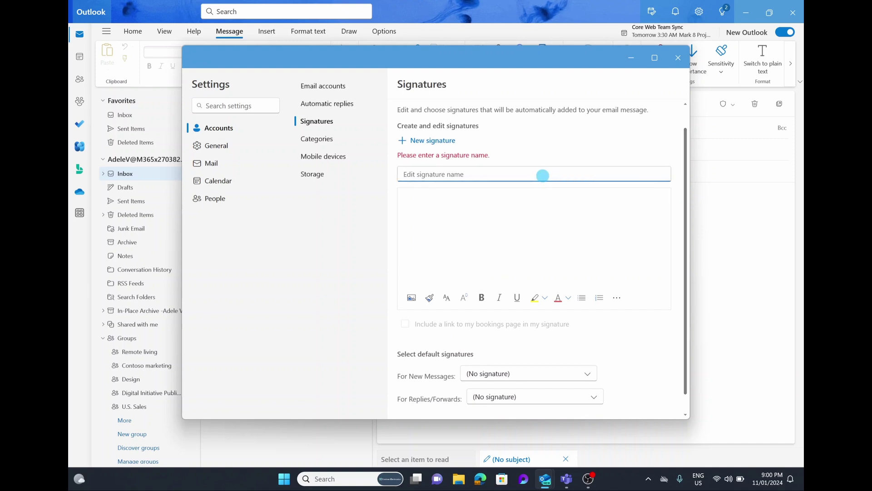
text(Signature Demo)
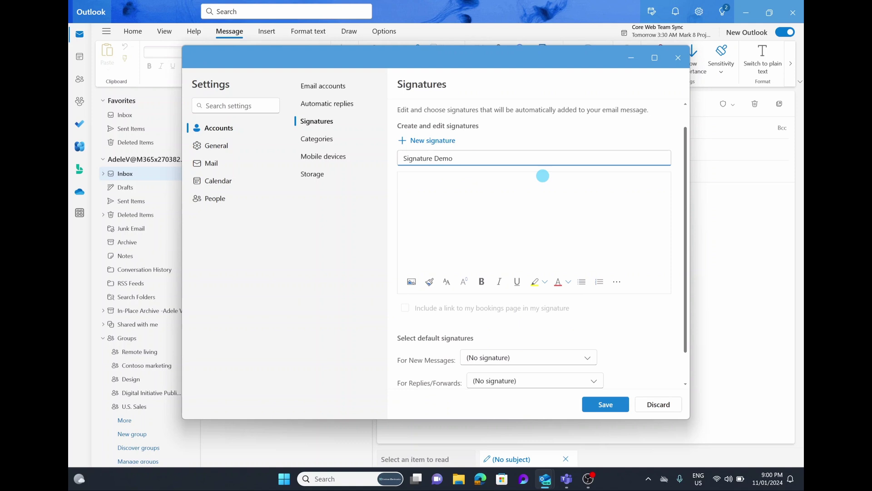
click(532, 191)
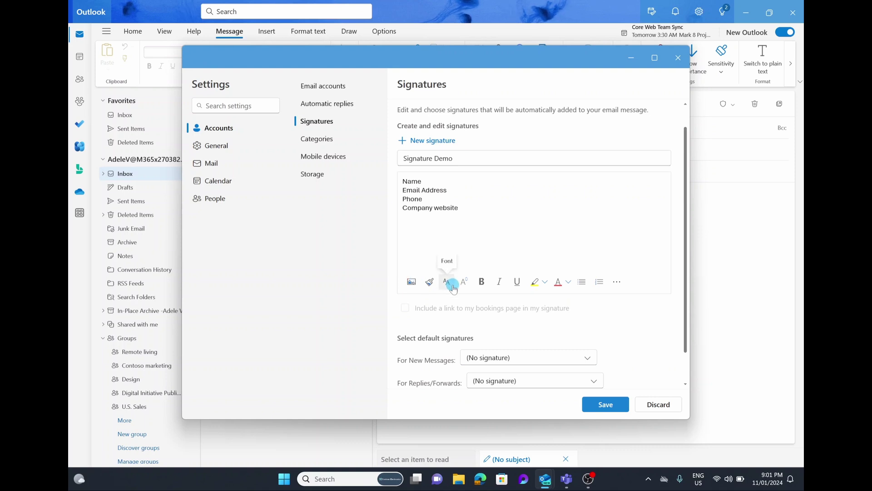
Step: Examine the signature editor's picture insertion and extra formatting options, plus the default signature choices for new messages
click(413, 282)
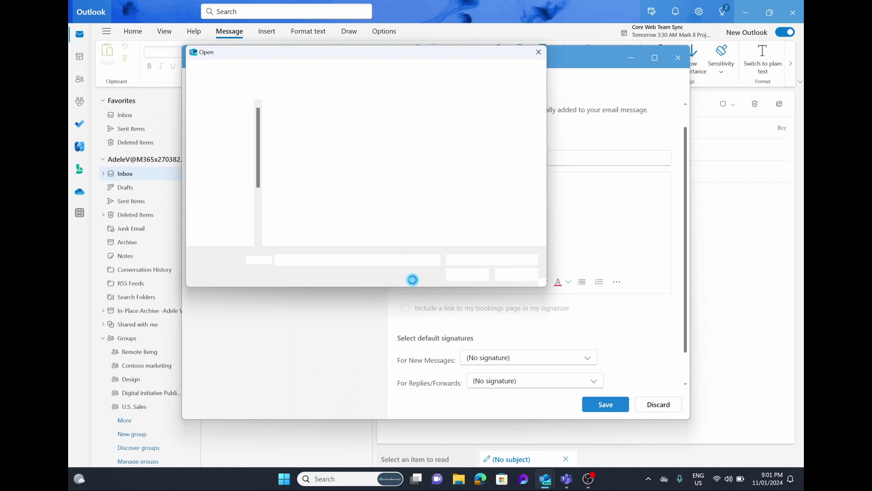
click(532, 57)
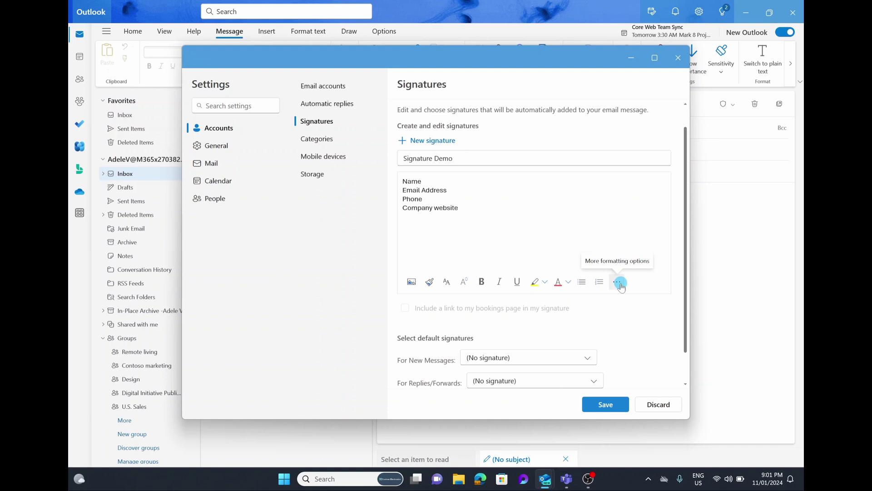
click(619, 283)
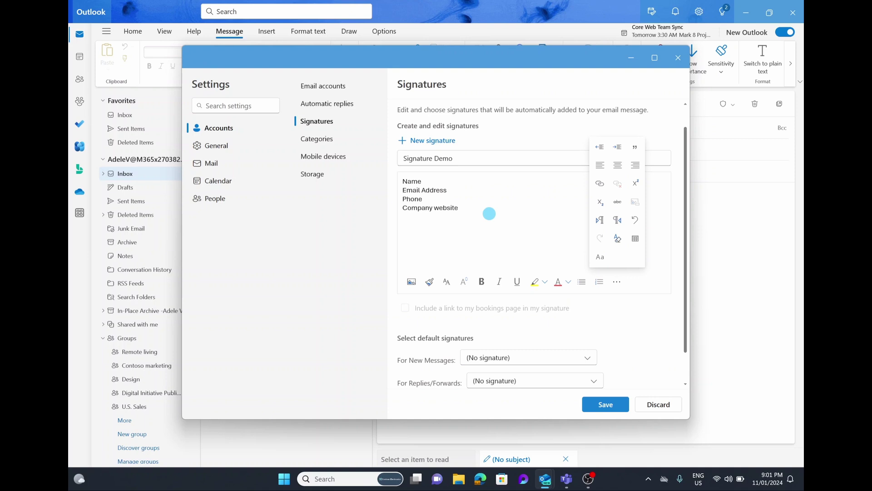
click(486, 211)
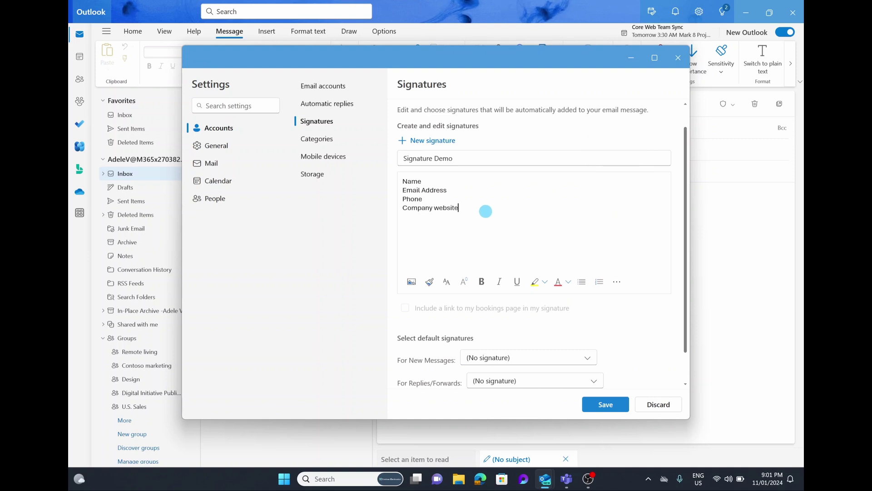
scroll(477, 200, down, 1)
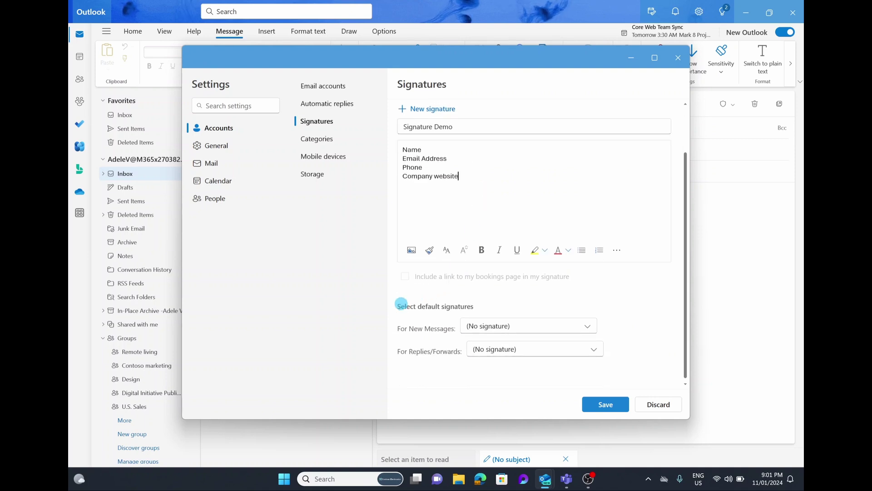
drag(401, 304, 461, 307)
click(462, 307)
click(562, 327)
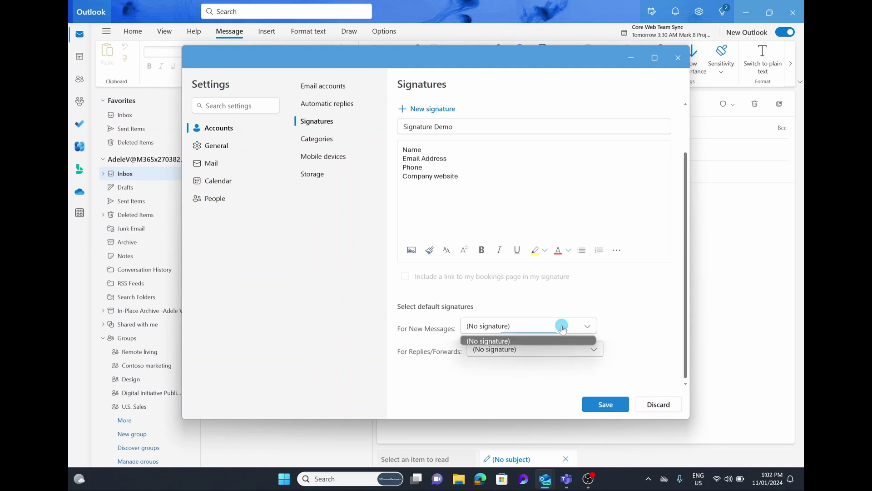
click(614, 310)
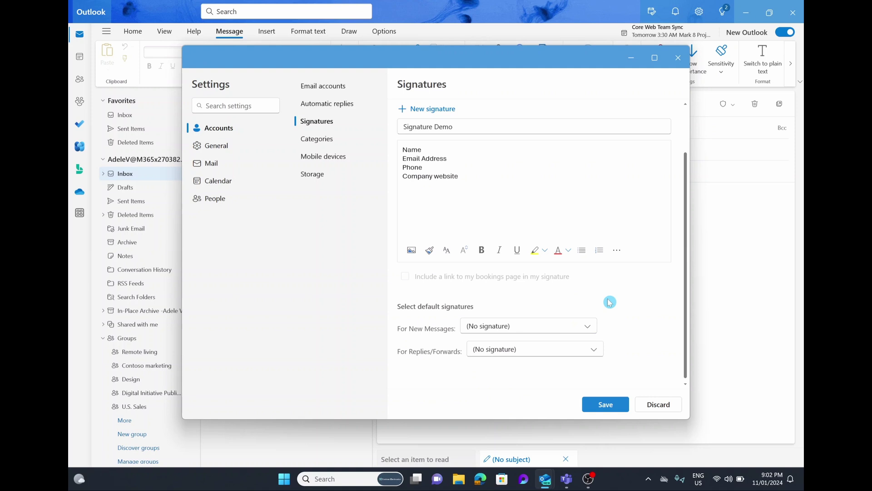
Step: Save the Signature Demo signature and review the list of saved signatures
click(605, 404)
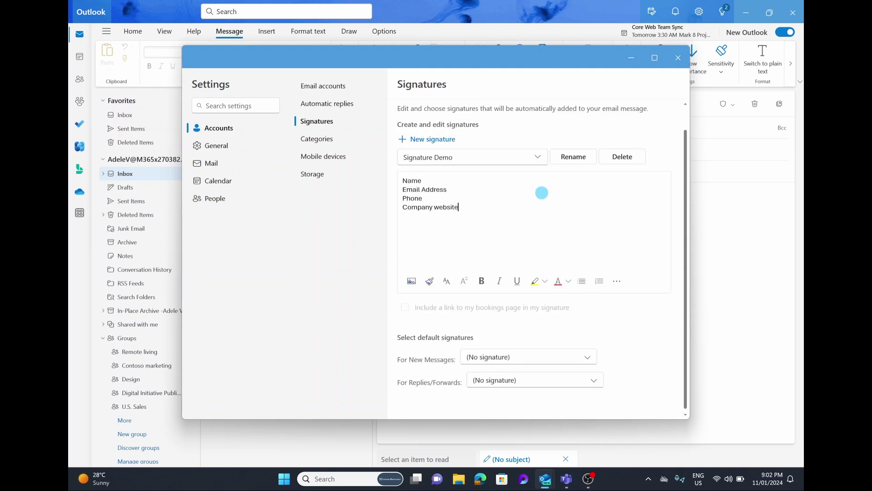
click(539, 161)
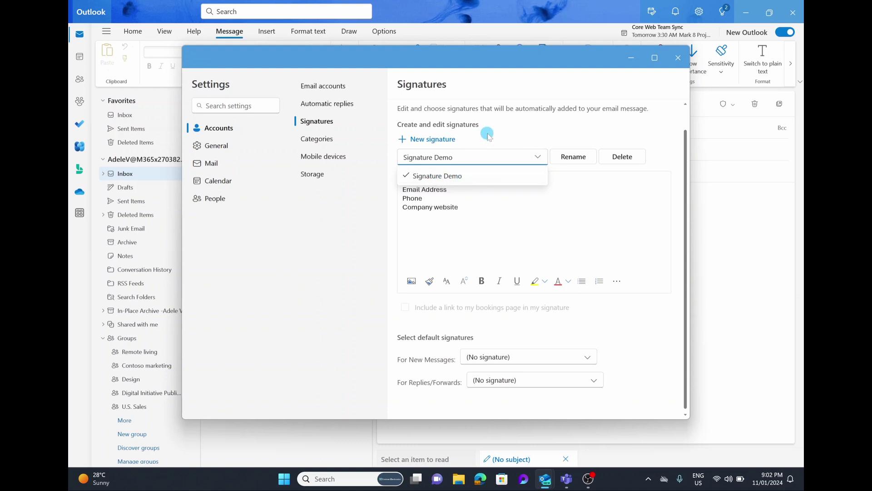
click(554, 132)
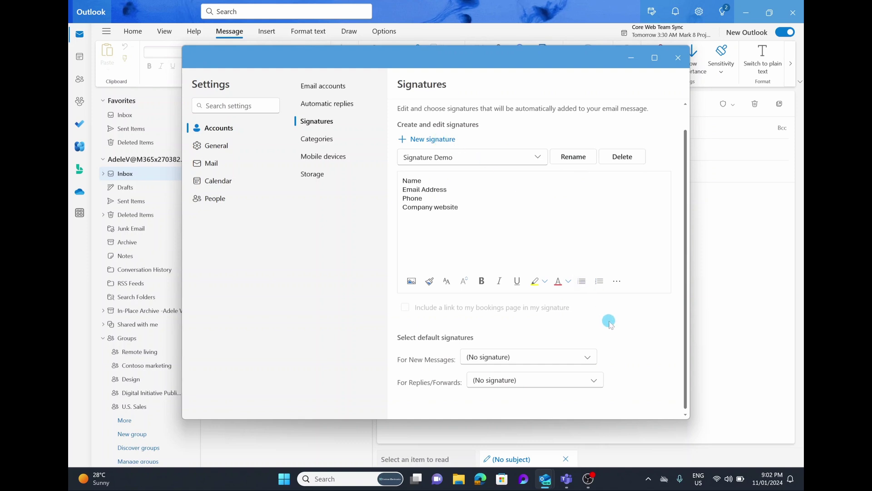
Step: Set Signature Demo as the default for new messages and for replies/forwards, save the changes and close the settings
drag(404, 336, 455, 334)
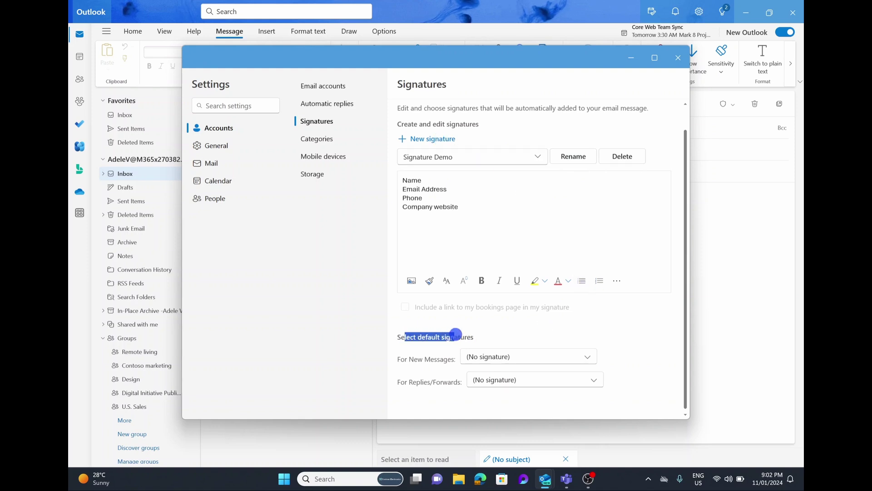
click(462, 335)
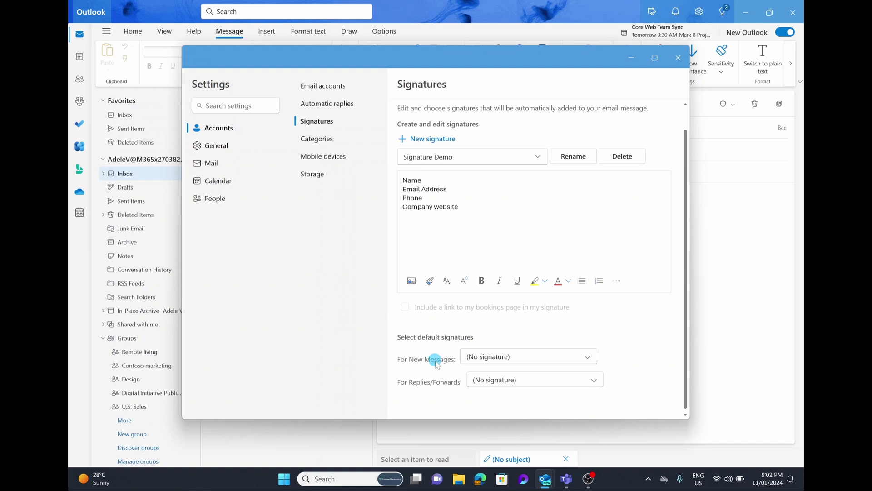
click(582, 358)
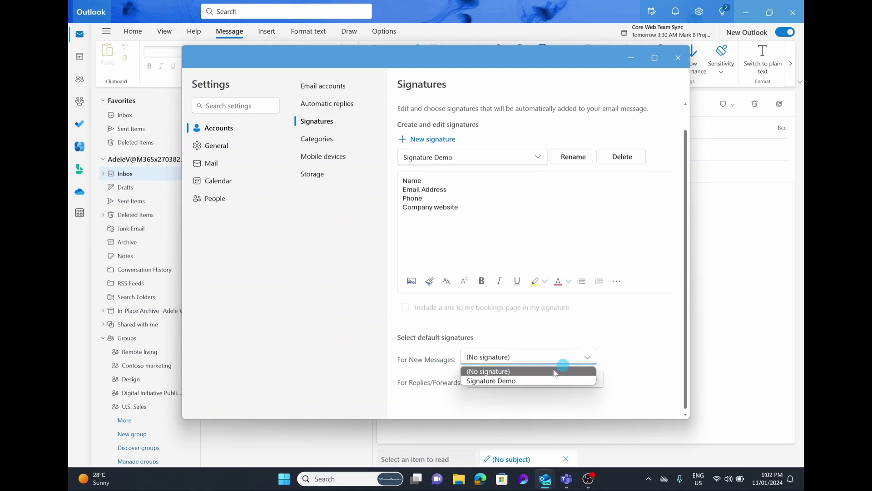
click(525, 382)
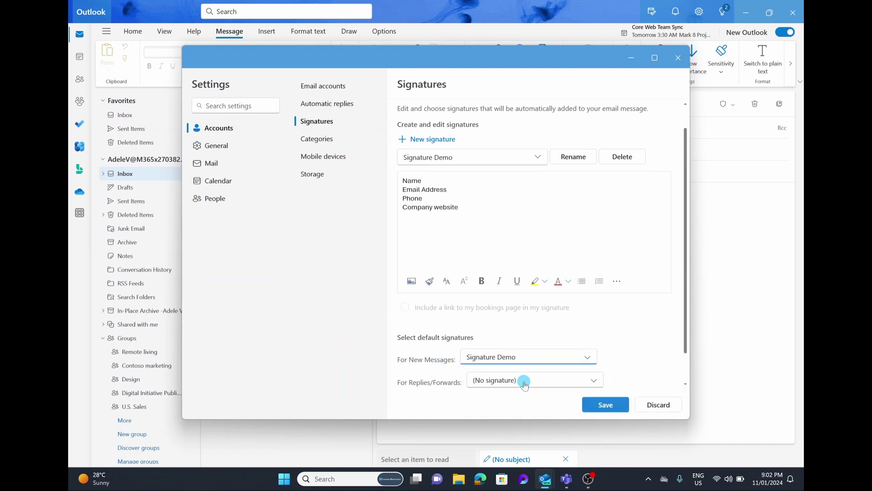
click(553, 384)
click(539, 405)
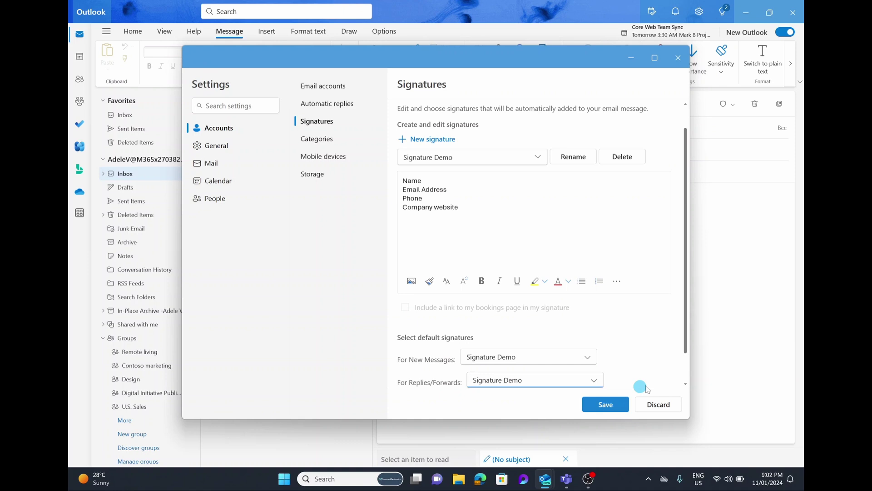
scroll(650, 382, down, 1)
click(607, 404)
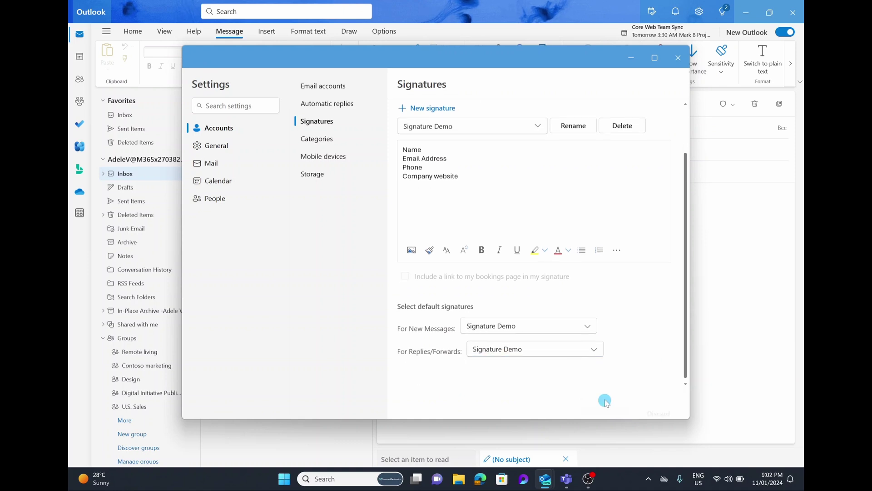
click(678, 57)
Step: Start a new email message and check the signature in its body
click(140, 36)
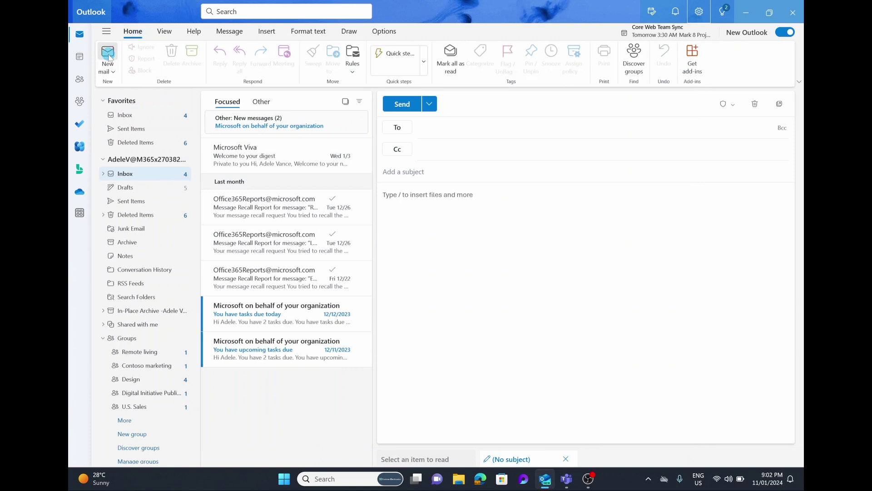
click(108, 57)
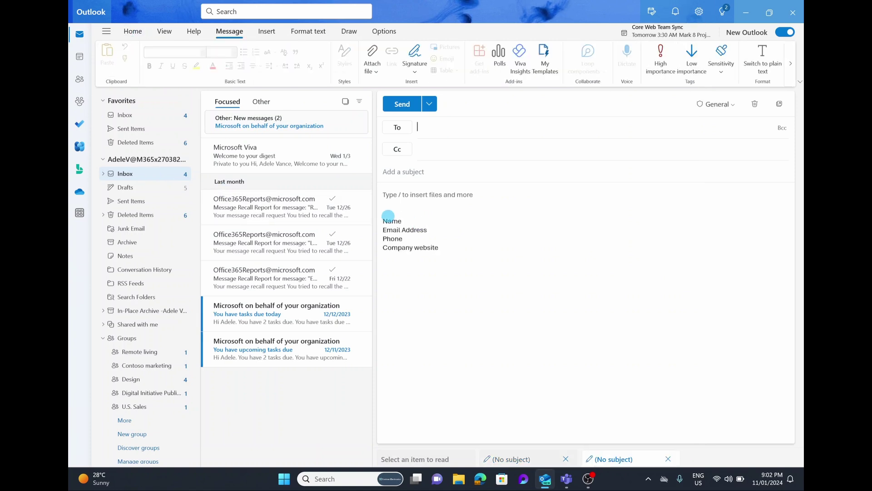
click(450, 247)
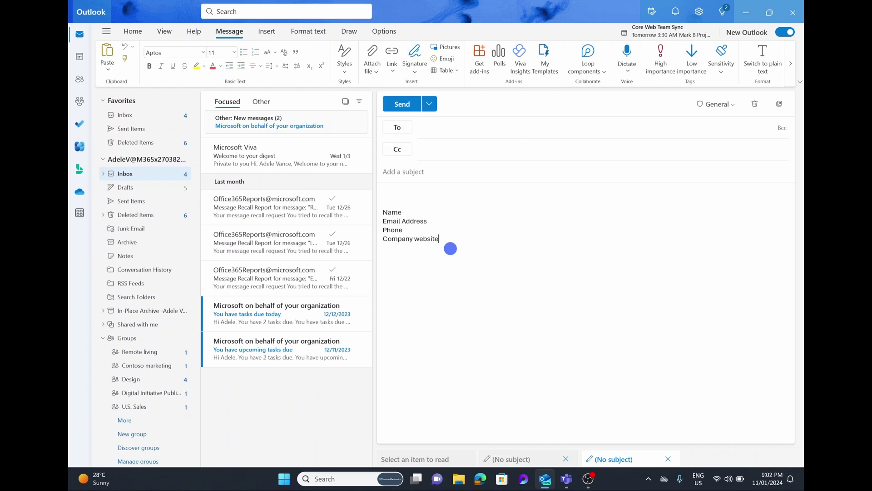
Step: Start forwarding the "Welcome to your digest" message from Microsoft Viva and check the signature above the quoted text
click(280, 153)
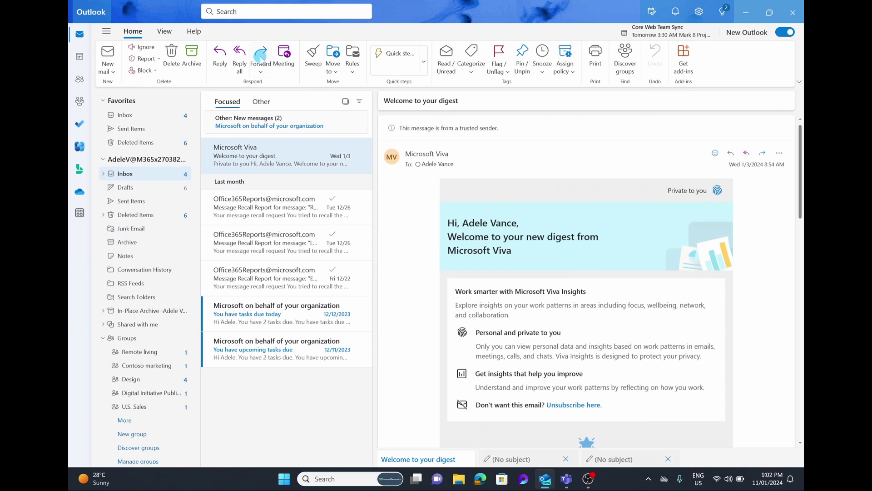
click(261, 58)
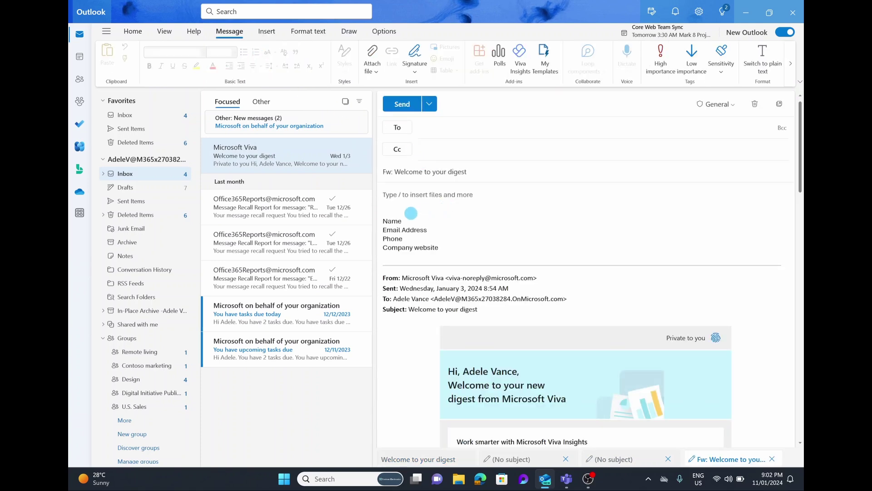
drag(387, 218, 437, 243)
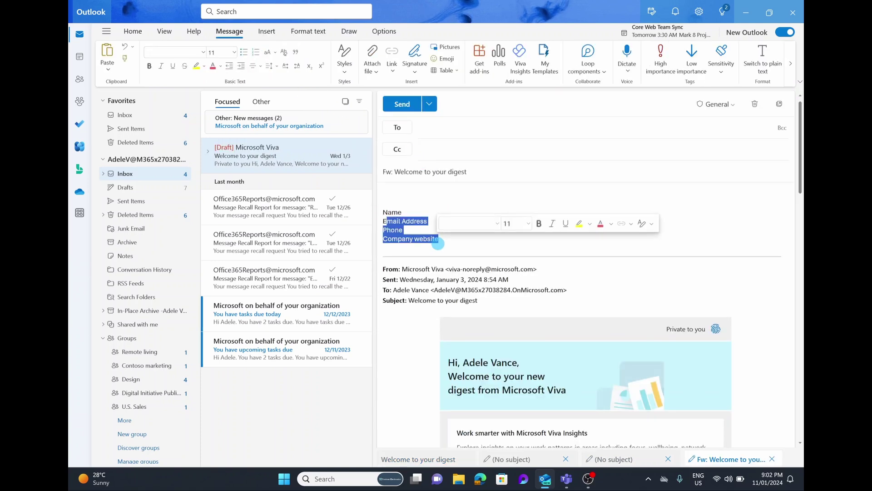